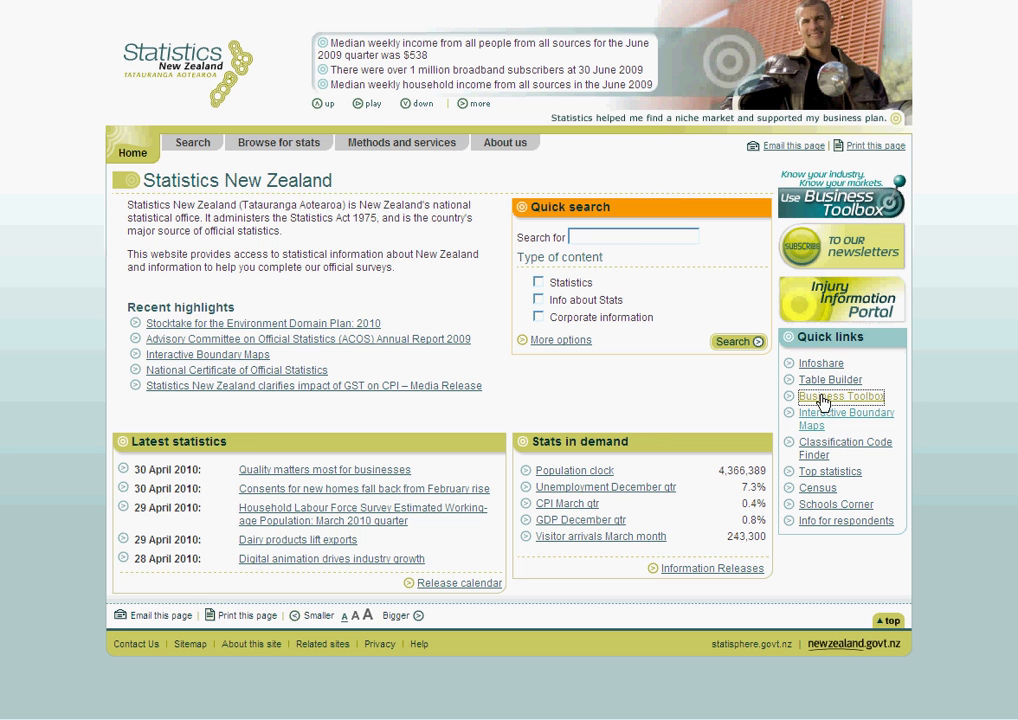
- Go to the Business Toolbox page and launch Market Mapper from its banner
click(822, 397)
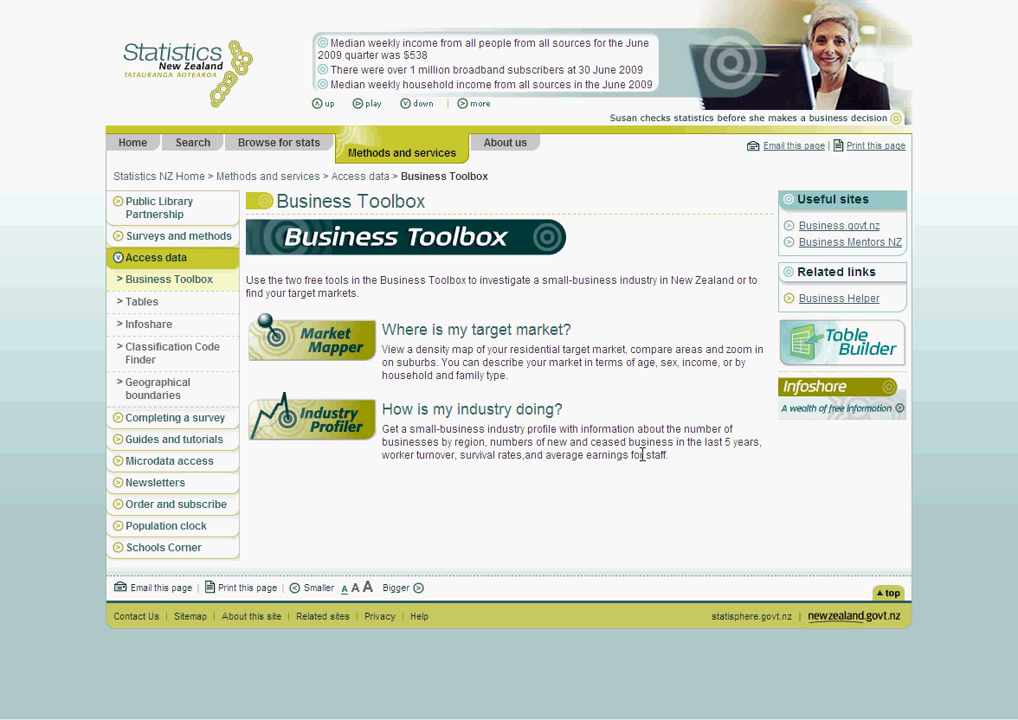
click(342, 352)
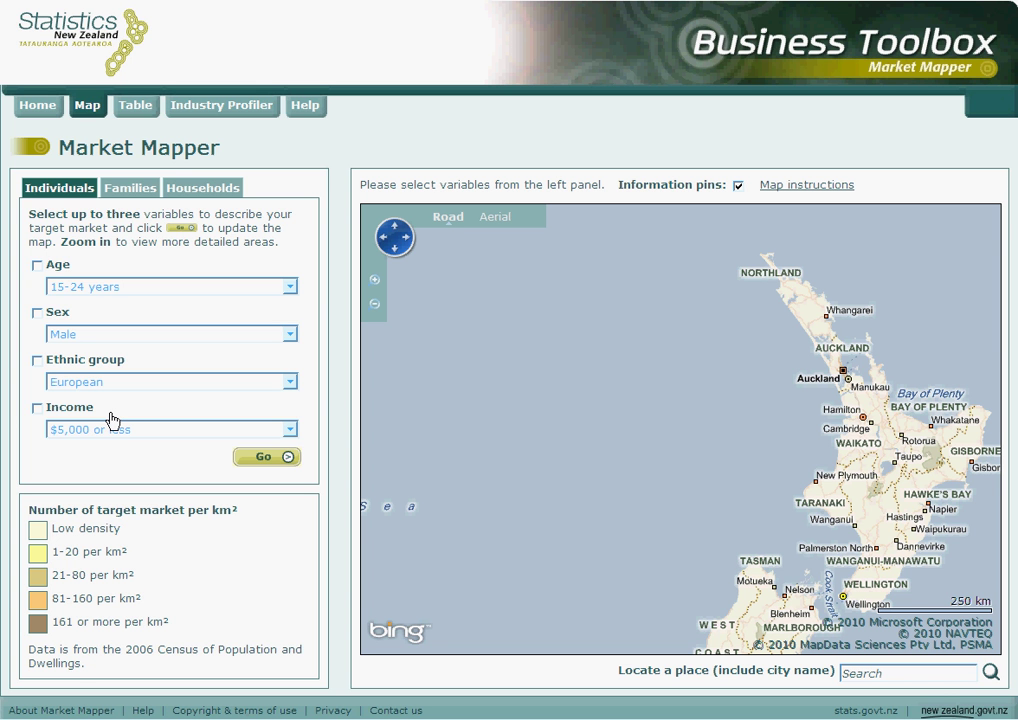
- Select Age 25-34 years, Sex Male and Income $30,001-$50,000, then map them with Go
click(38, 267)
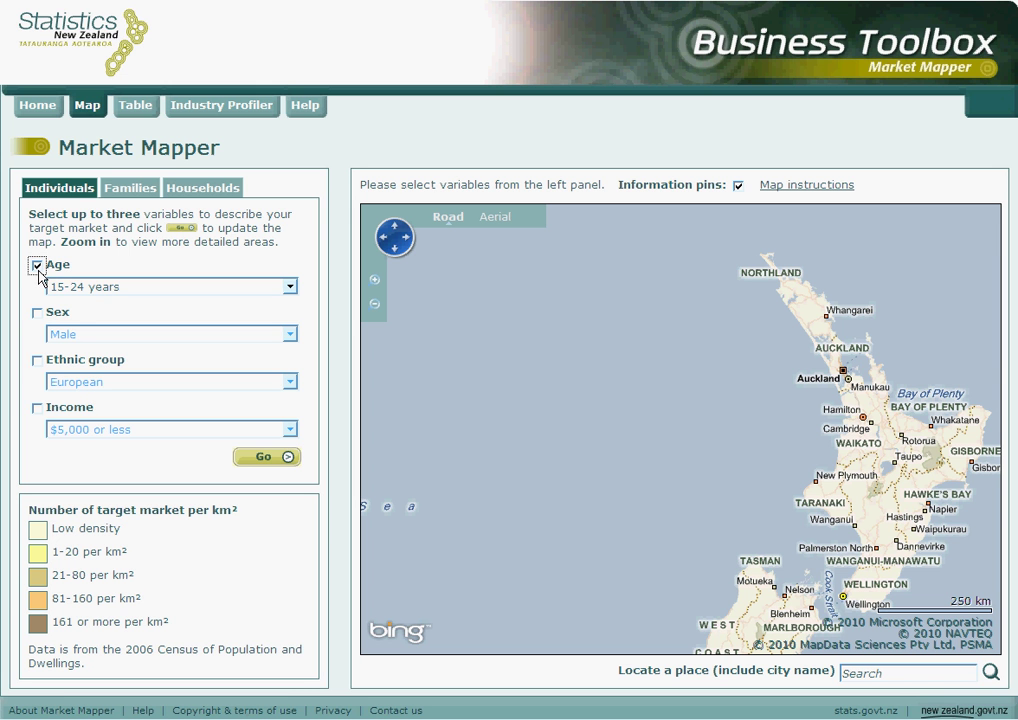
click(289, 289)
click(266, 318)
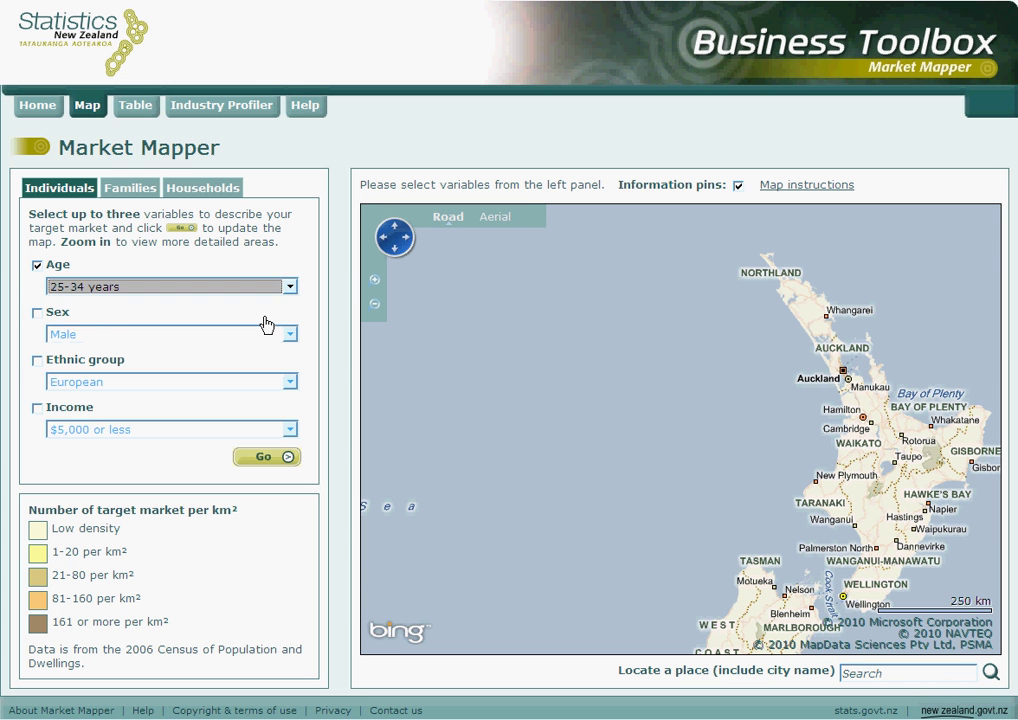
click(37, 313)
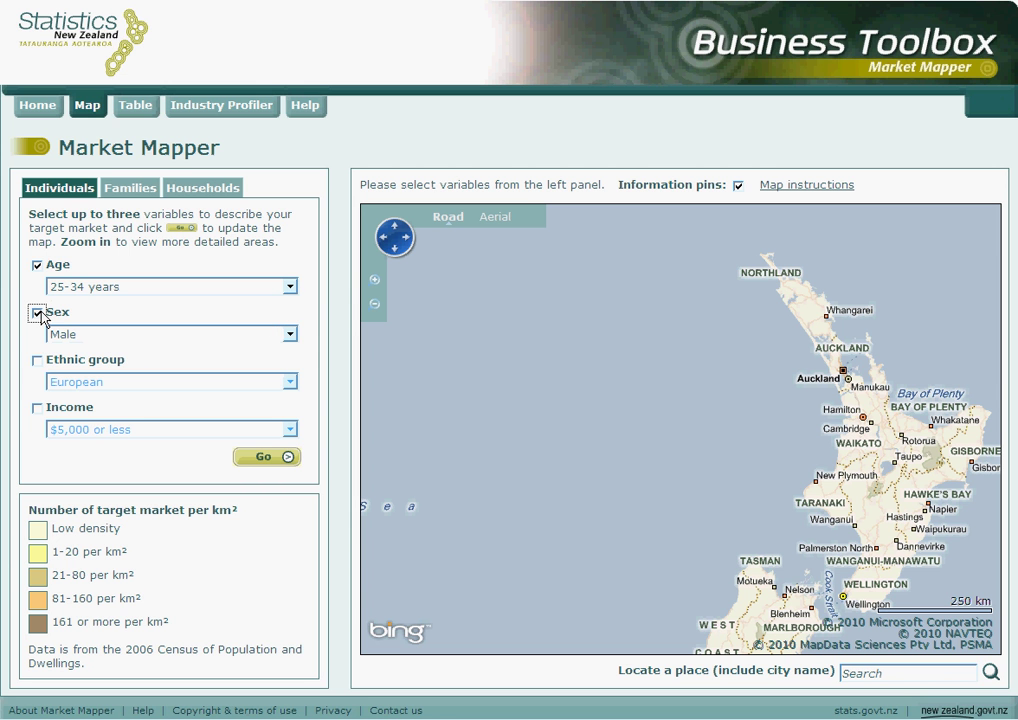
click(37, 408)
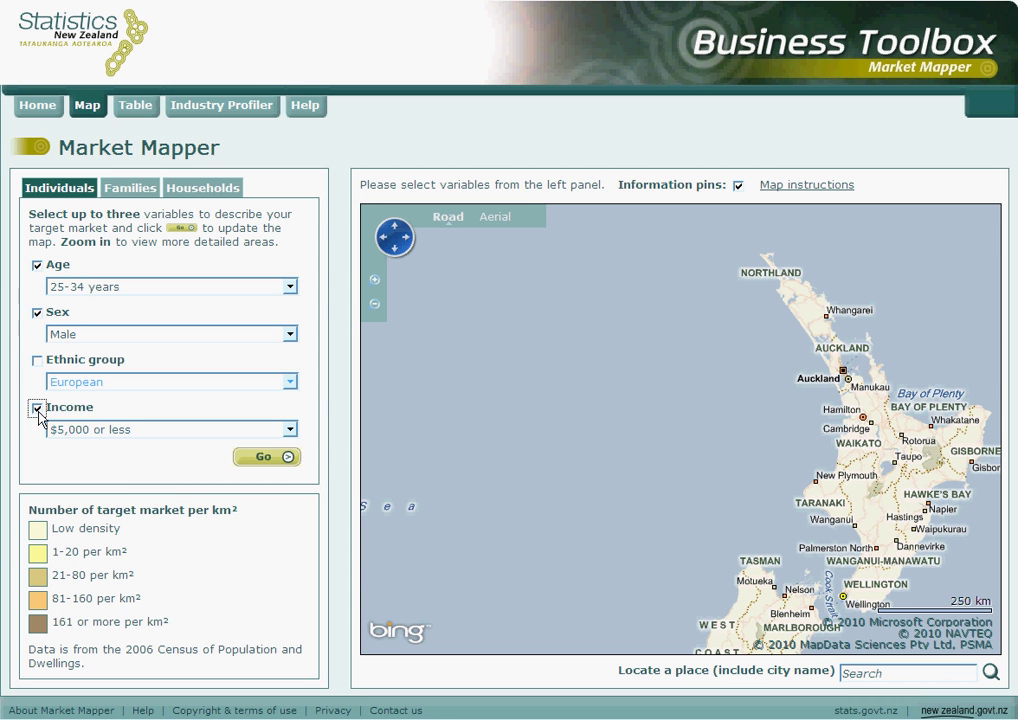
click(289, 429)
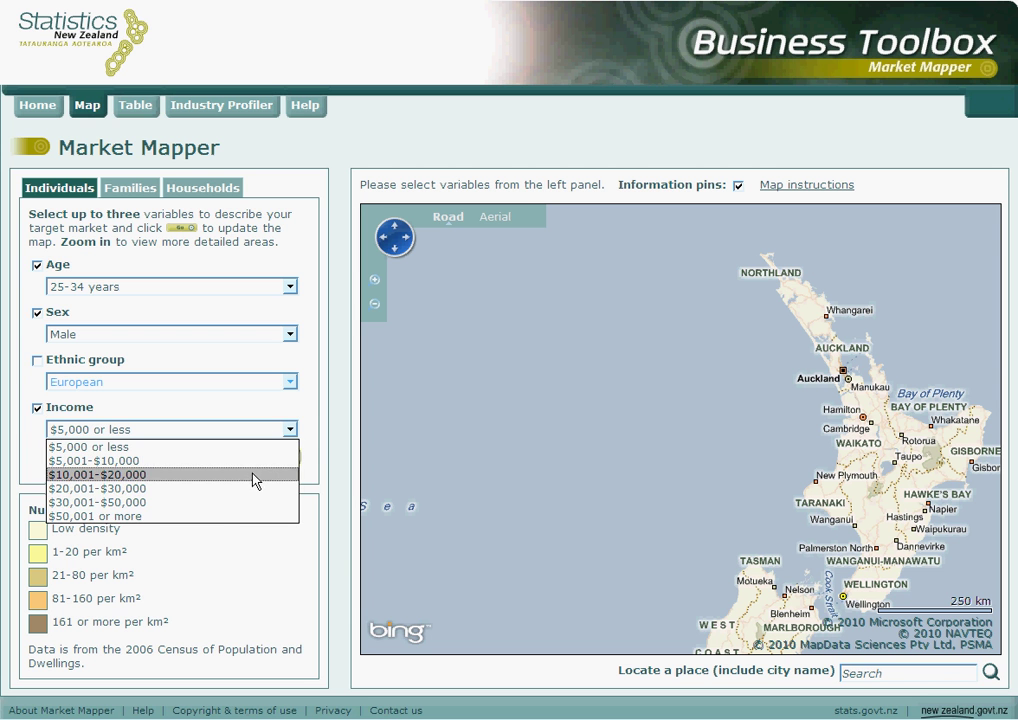
click(256, 503)
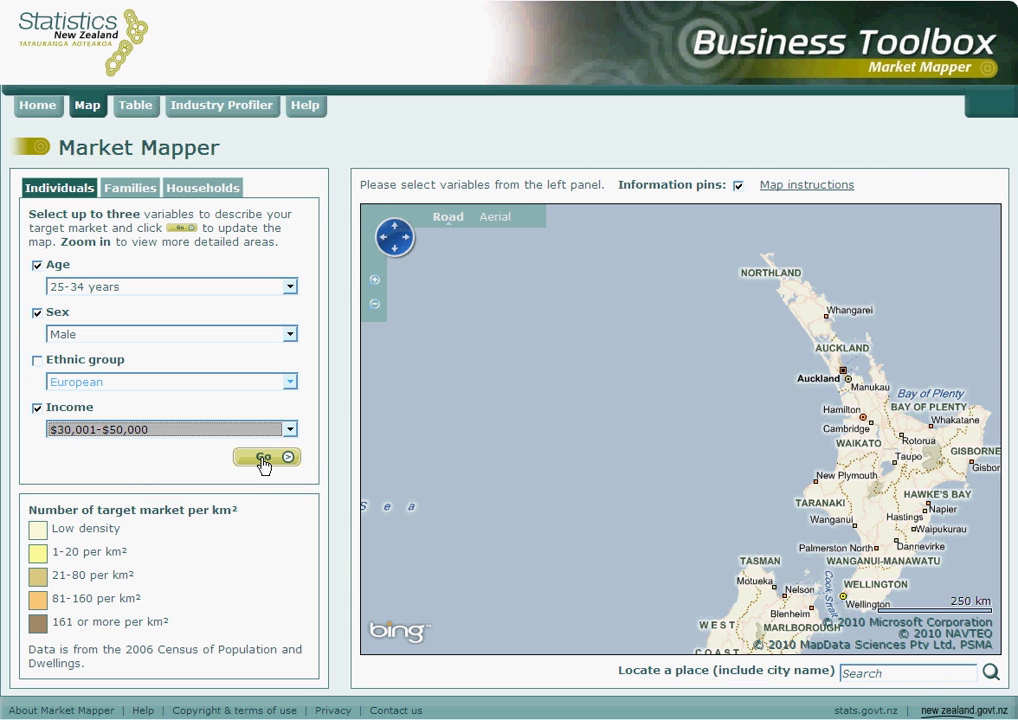
click(261, 460)
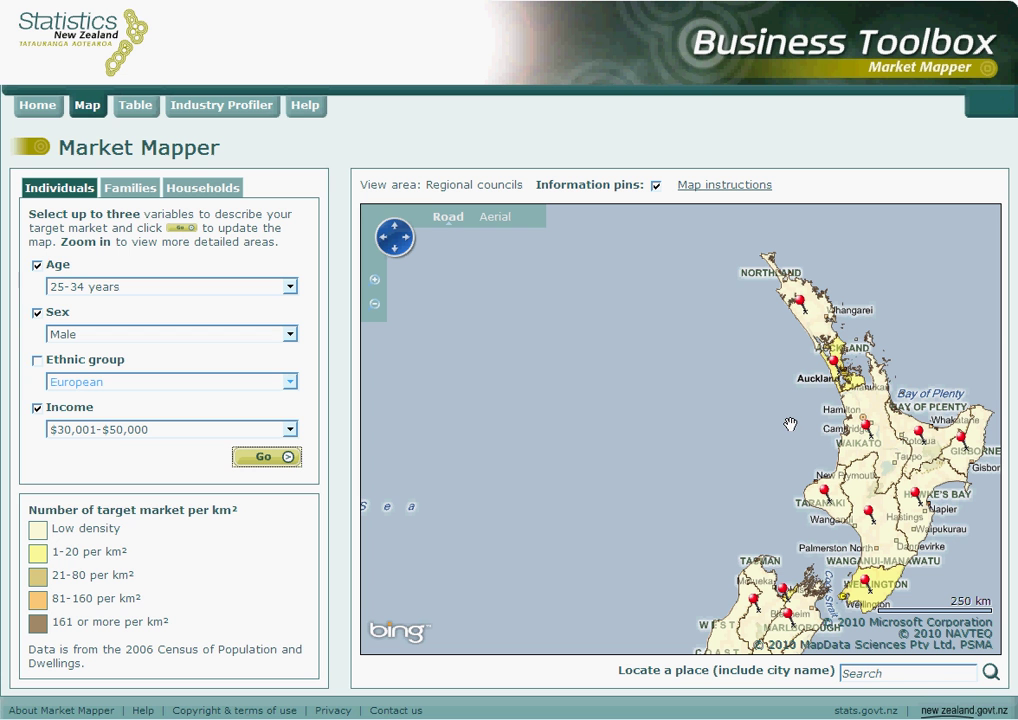
mouse_move(825, 496)
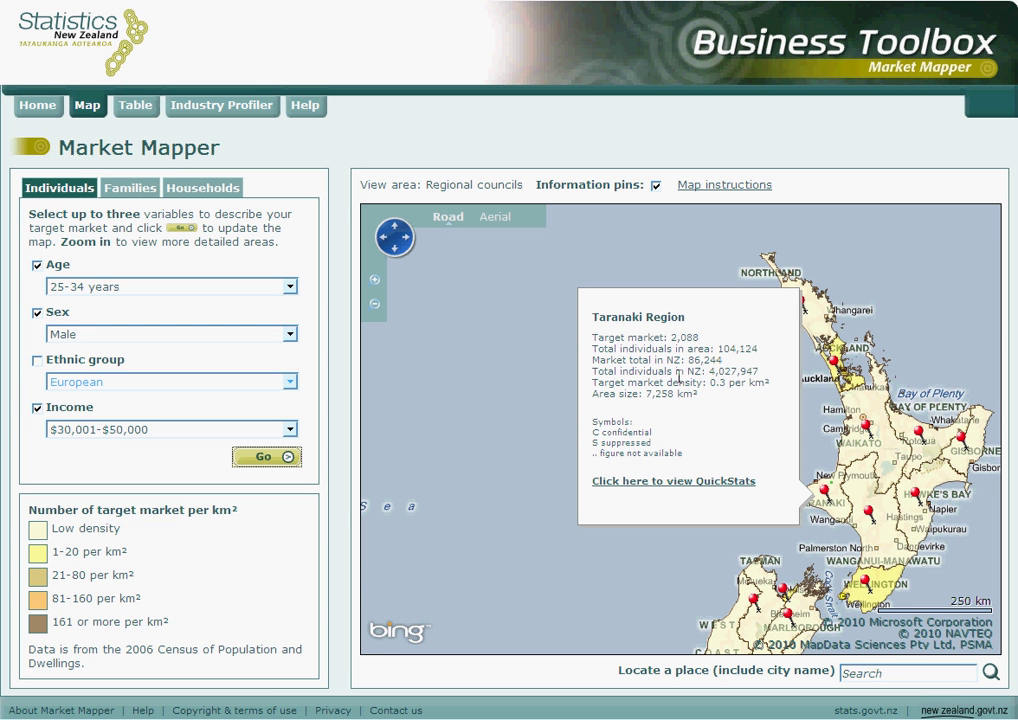
click(524, 411)
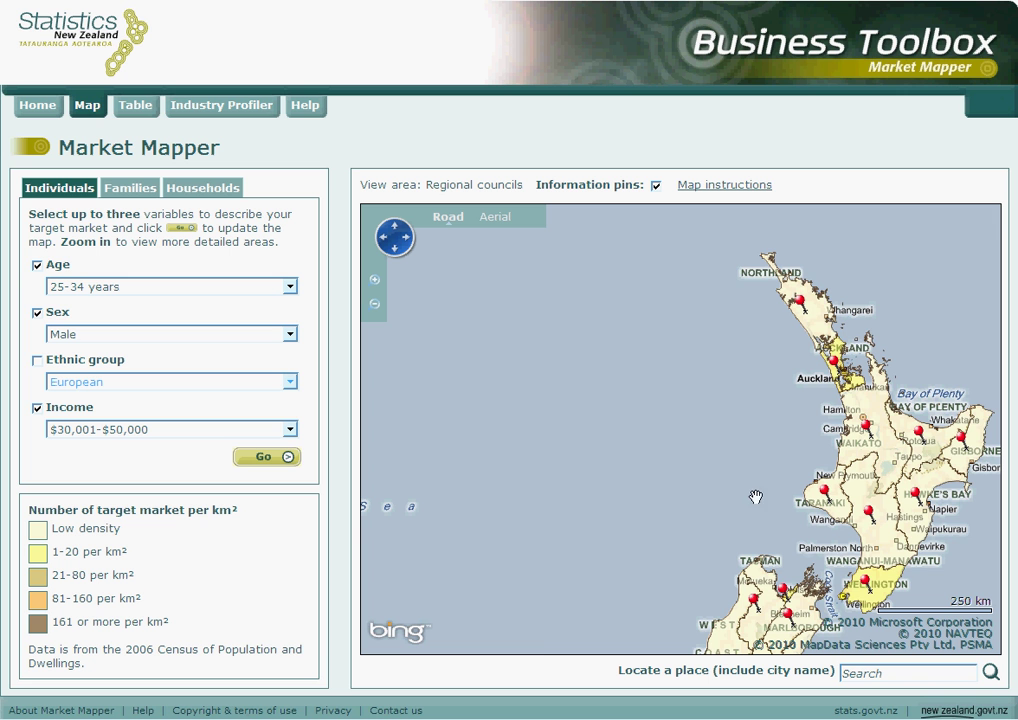
- Zoom in on Wellington until Wellington, Porirua and Hutt territorial authorities are shaded
click(872, 595)
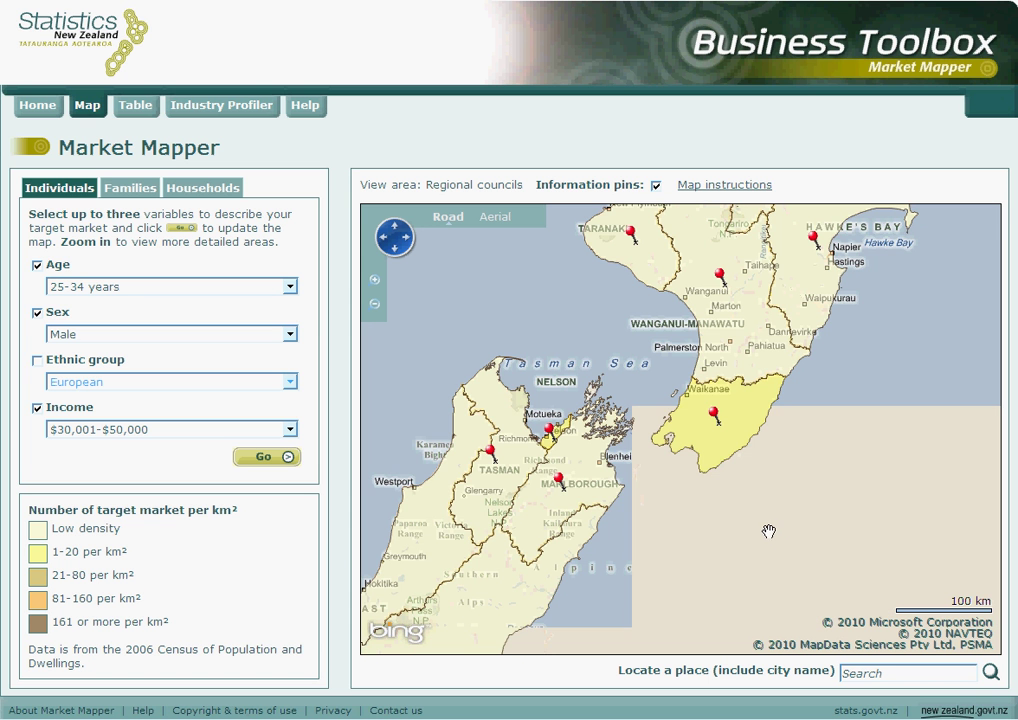
click(680, 465)
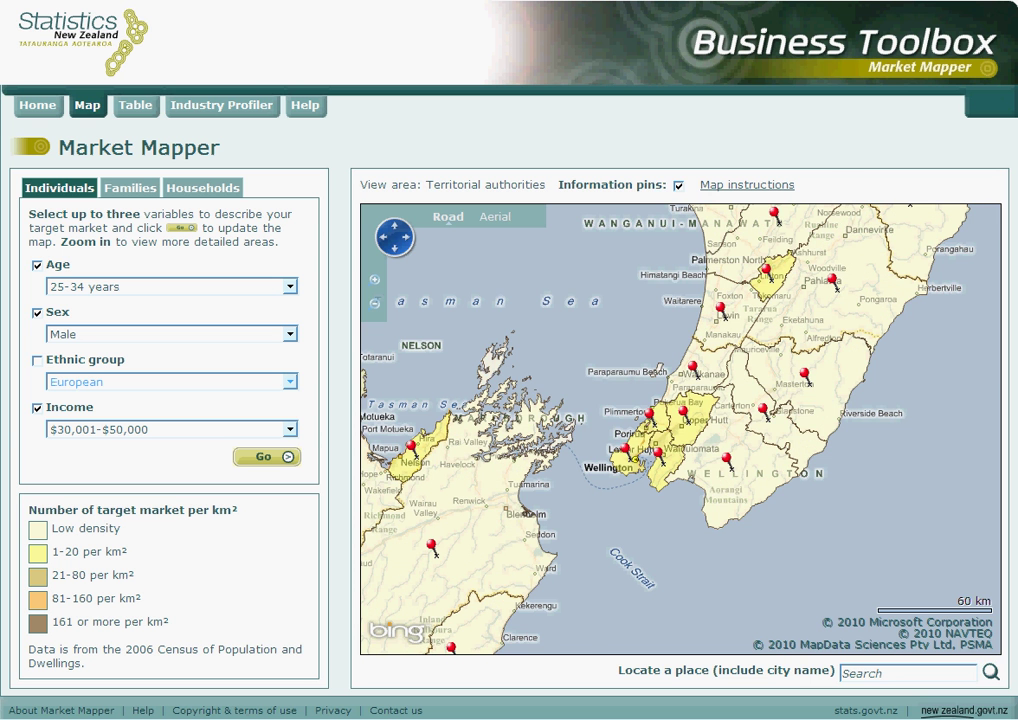
click(674, 440)
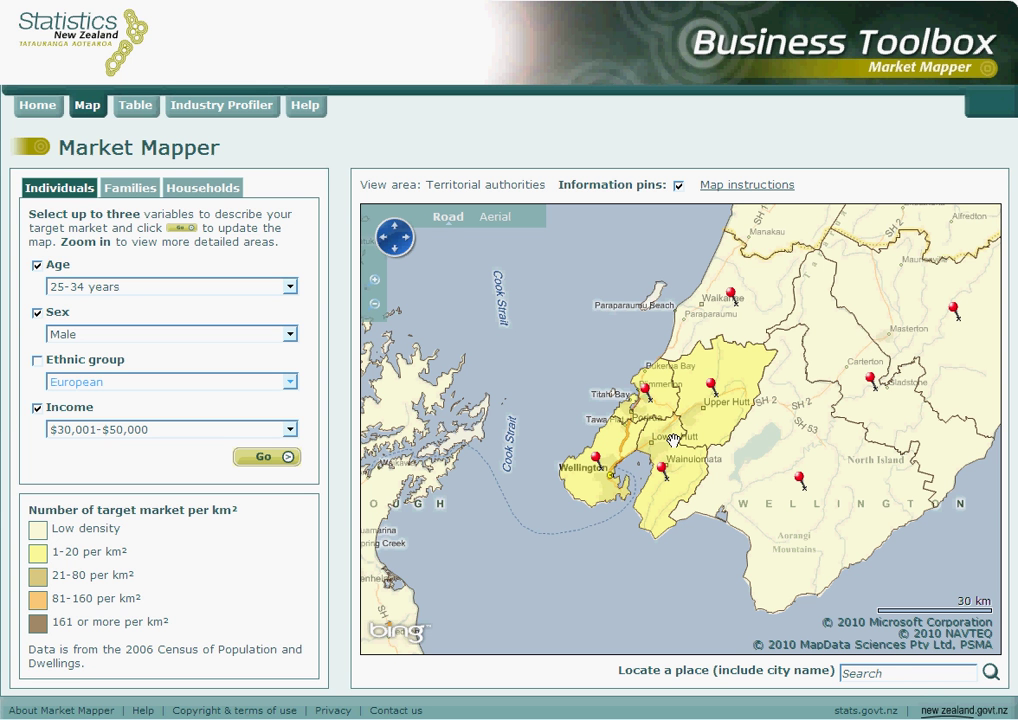
click(894, 667)
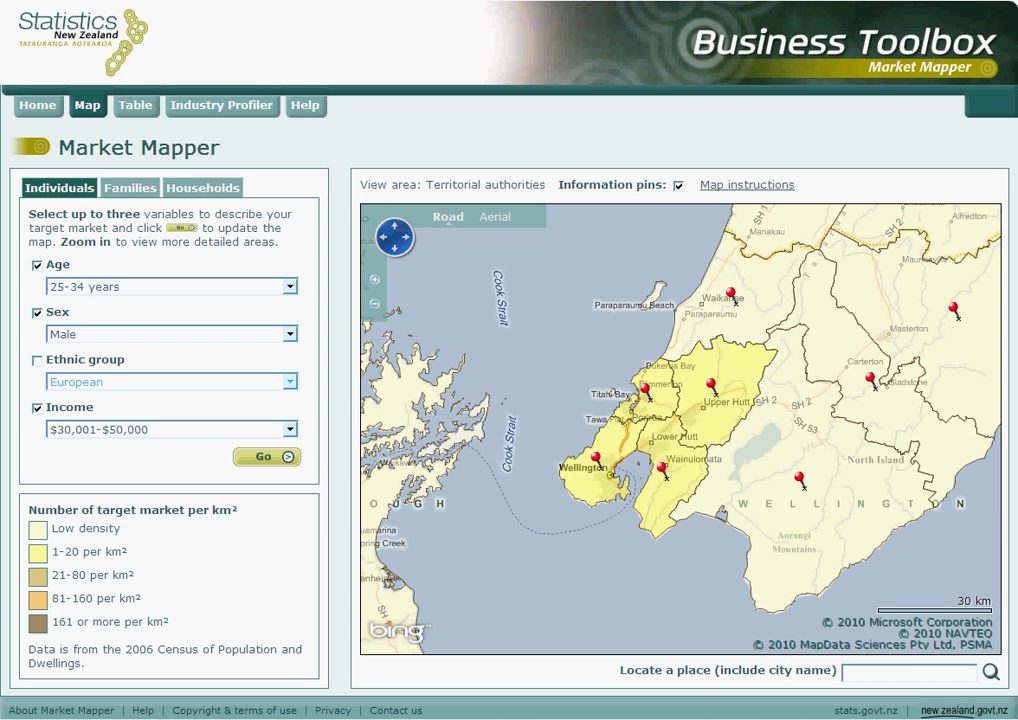
- Search for 'waikowhai auckland' to move the map to Waikowhai's area units
text(waikowhai auckland)
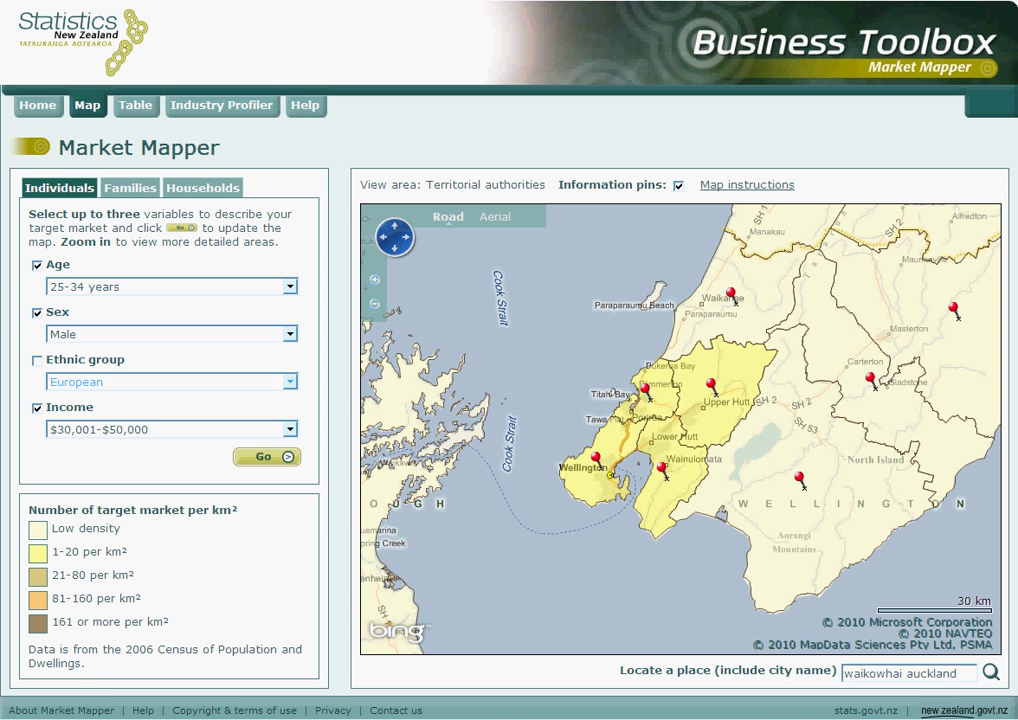
click(989, 672)
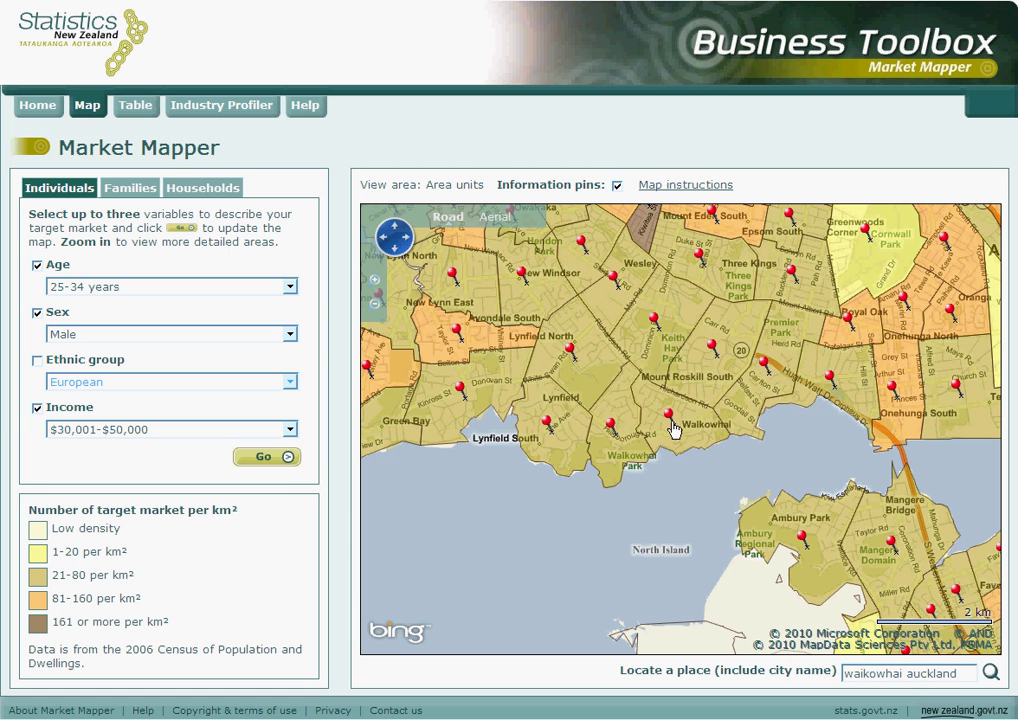
- Show the Waikowhai East pin details: 69 of 4,464 individuals, density 49 per km²
mouse_move(672, 428)
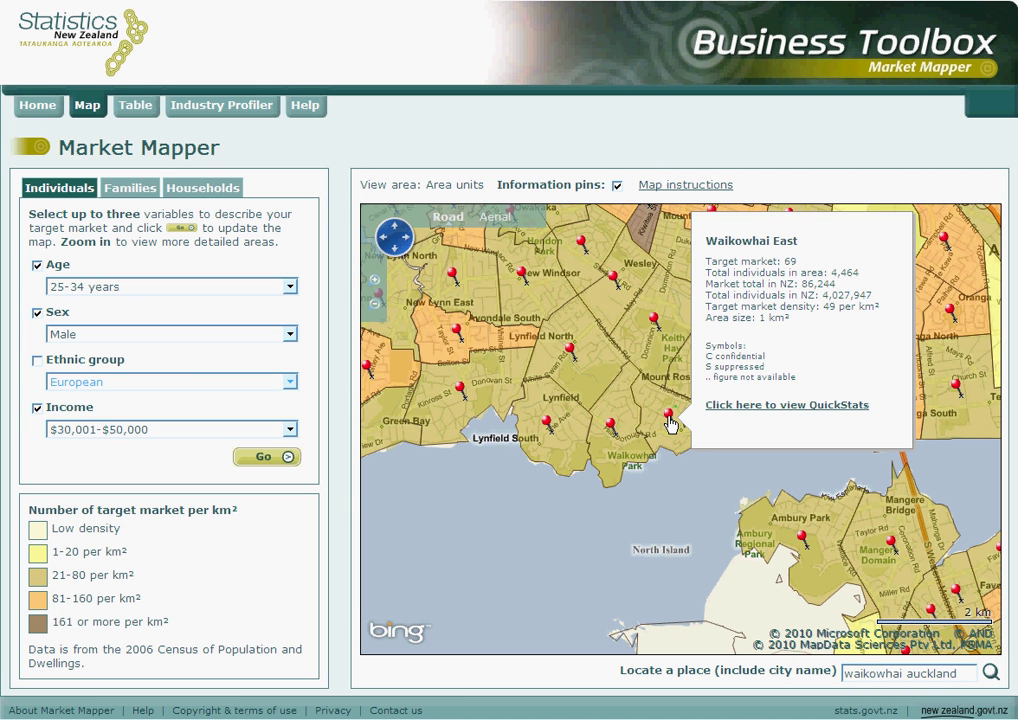
- Open the 2006 Census QuickStats page from the Waikowhai West pin
mouse_move(610, 428)
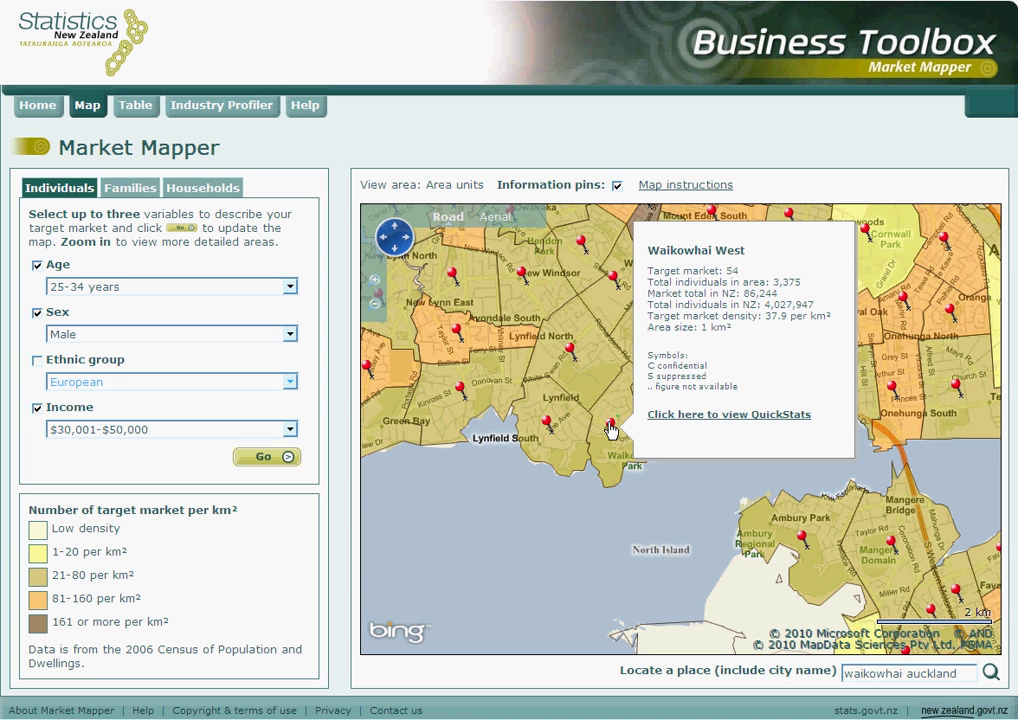
click(688, 418)
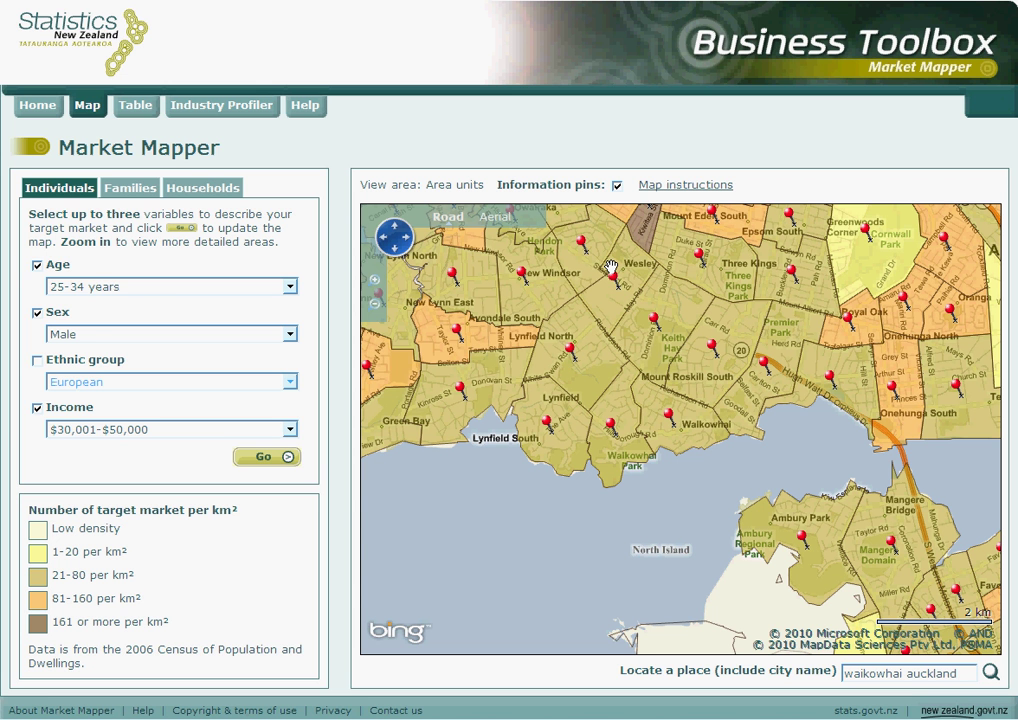
- View the Families and Households variables, then switch to the Table page
click(143, 191)
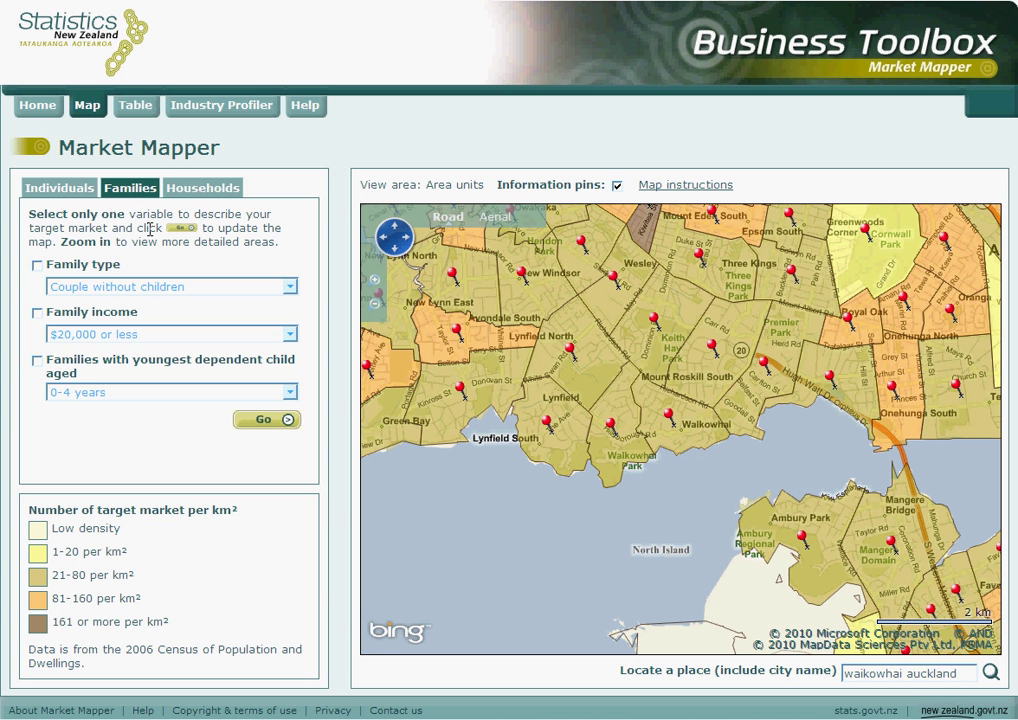
click(210, 189)
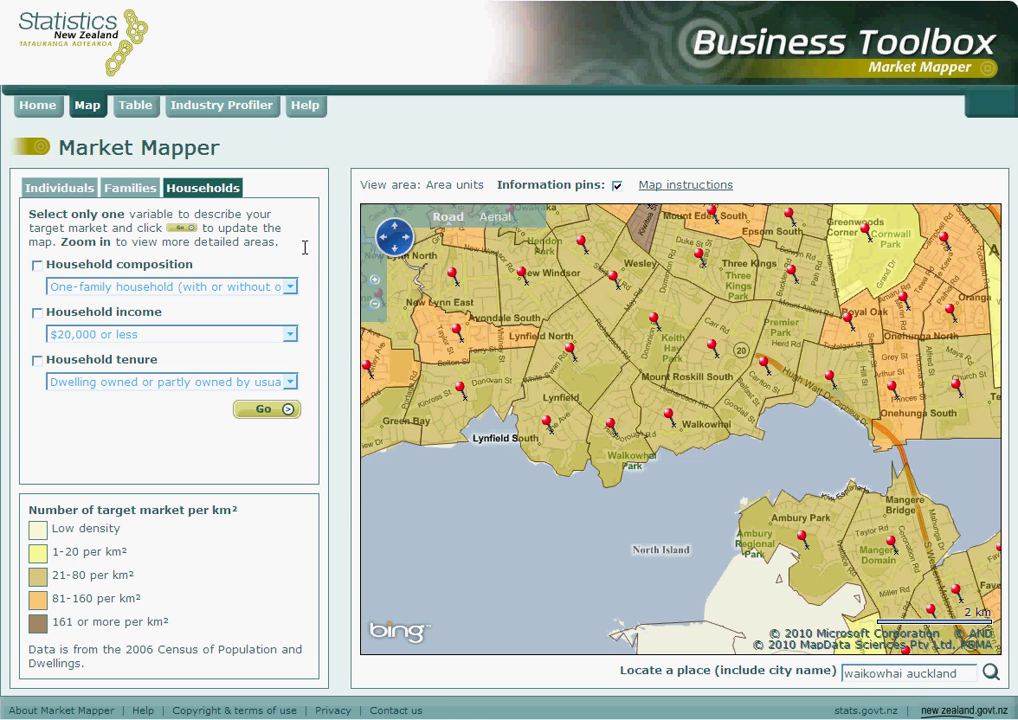
click(130, 108)
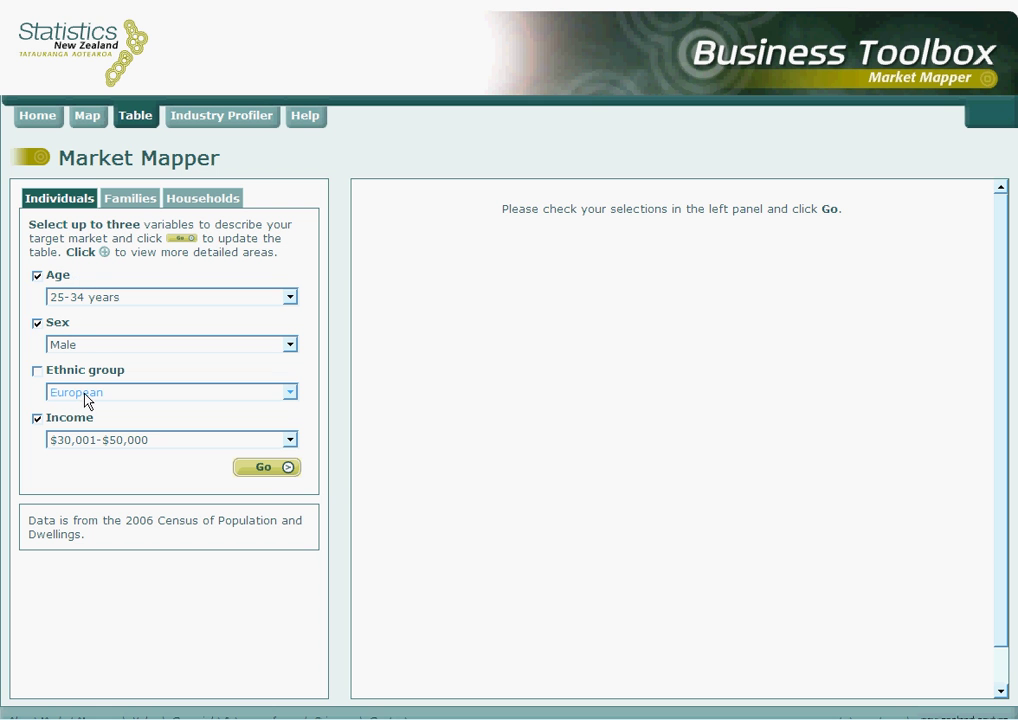
- Generate the Target Market By Area table, totalling 86,244 across New Zealand
click(263, 468)
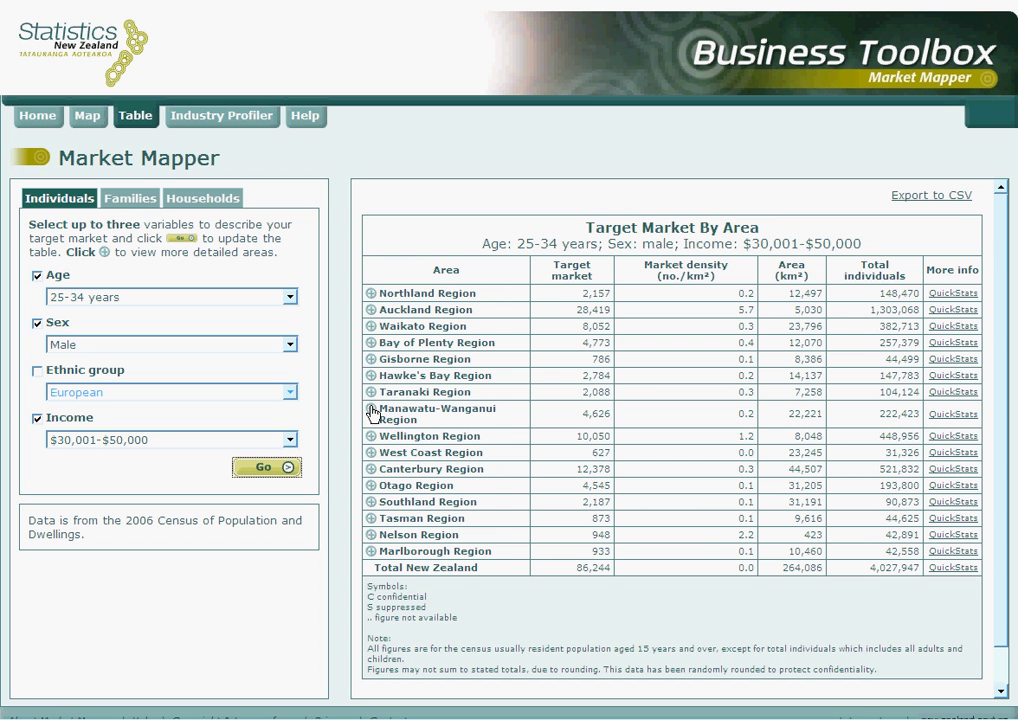
- Expand Auckland Region and Auckland City, then scroll down to Waikowhai East's row (69 of 4,464)
click(371, 311)
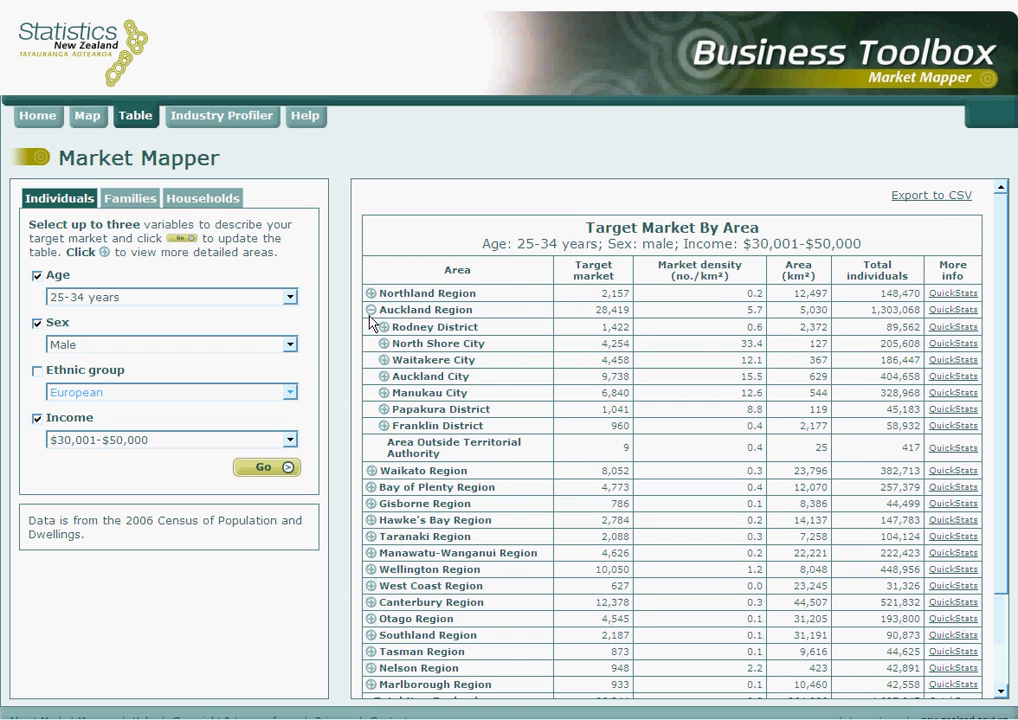
click(384, 377)
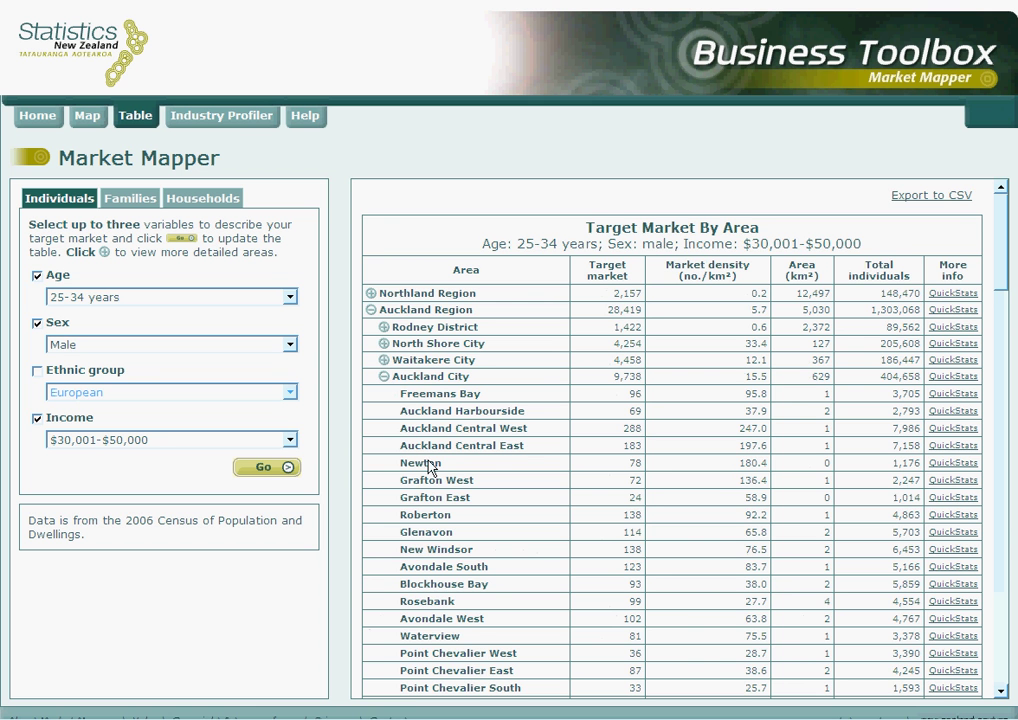
scroll(436, 540, down, 2)
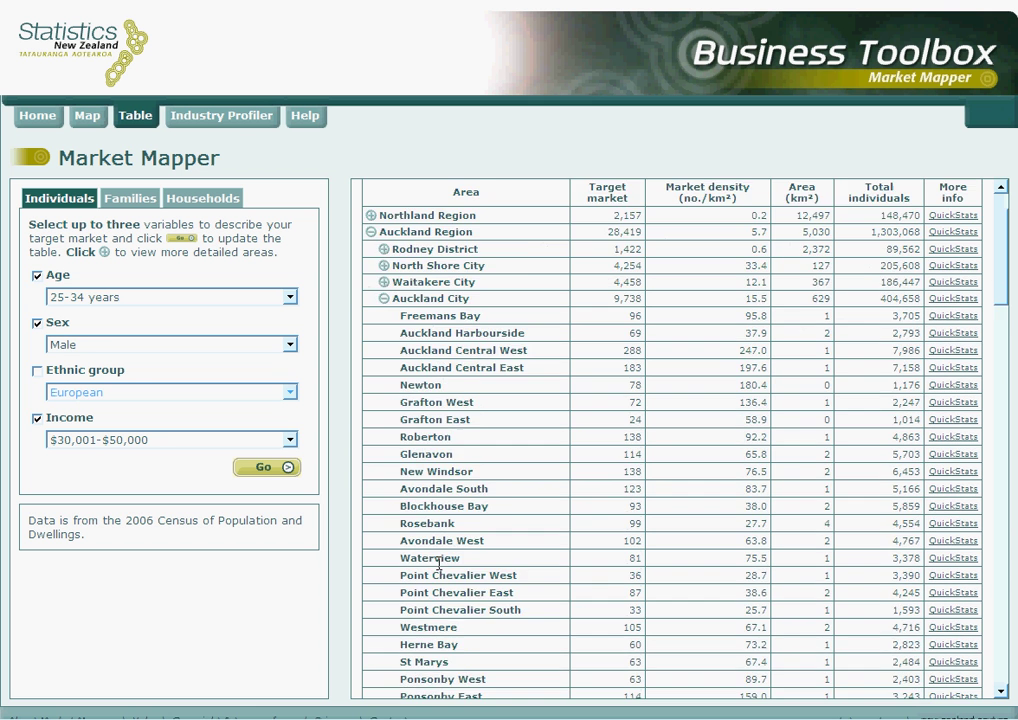
scroll(438, 563, down, 3)
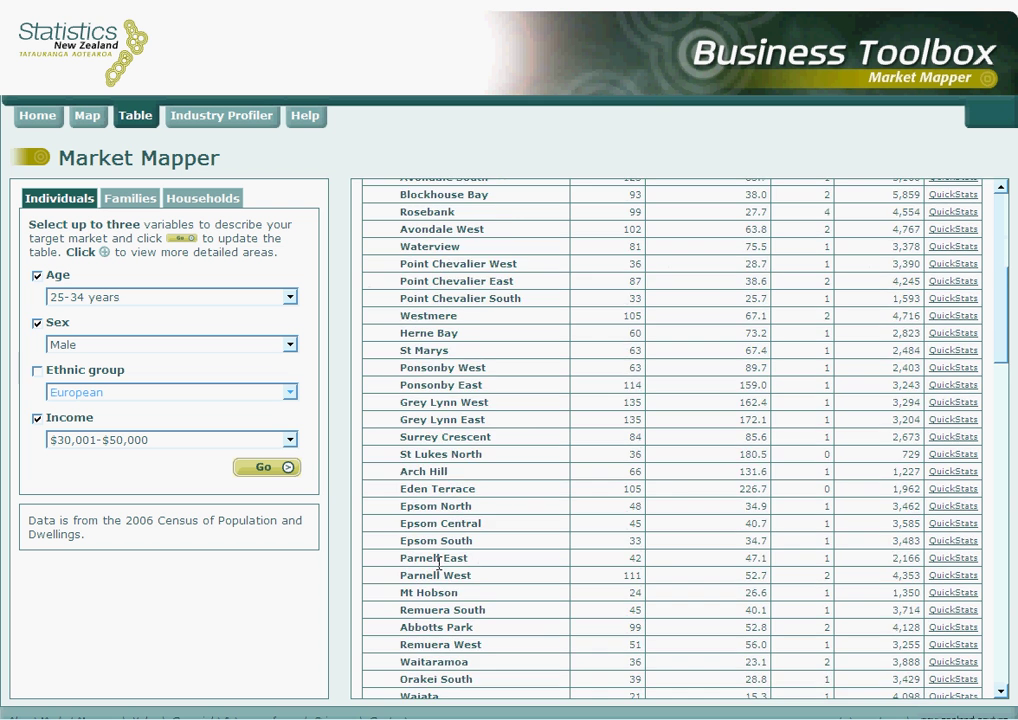
scroll(437, 563, down, 3)
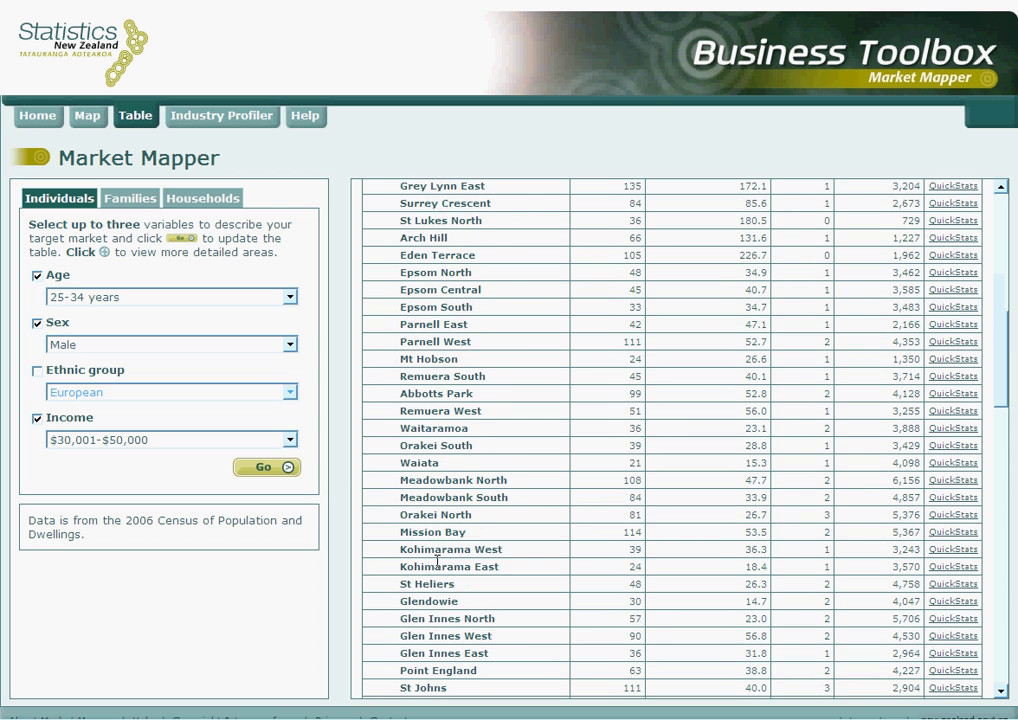
scroll(437, 563, down, 2)
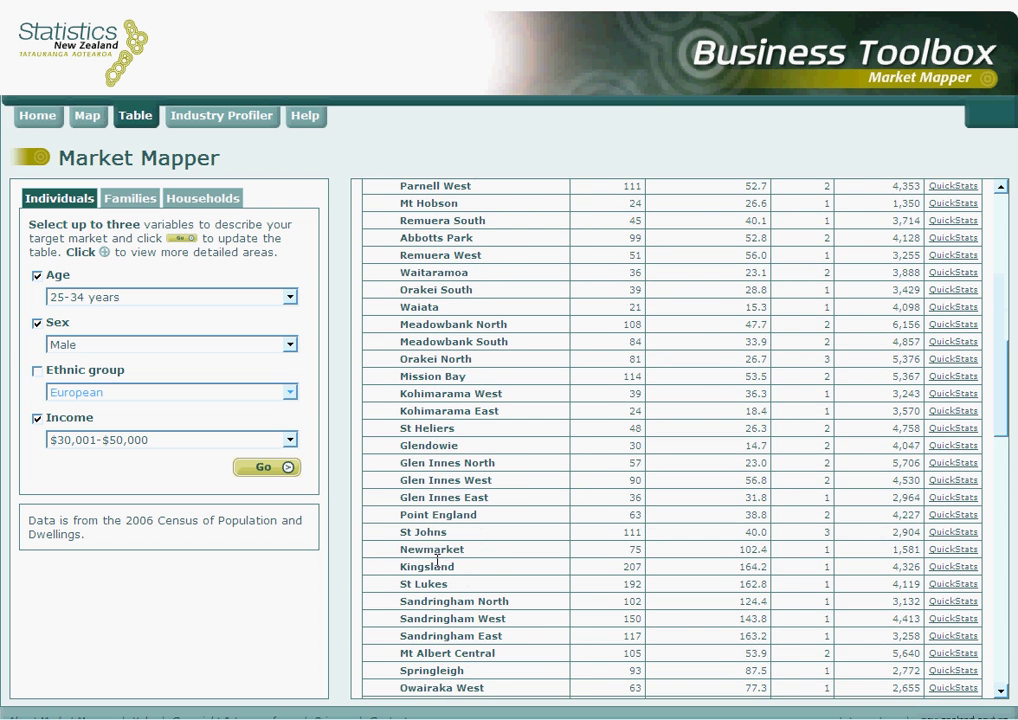
scroll(437, 563, down, 2)
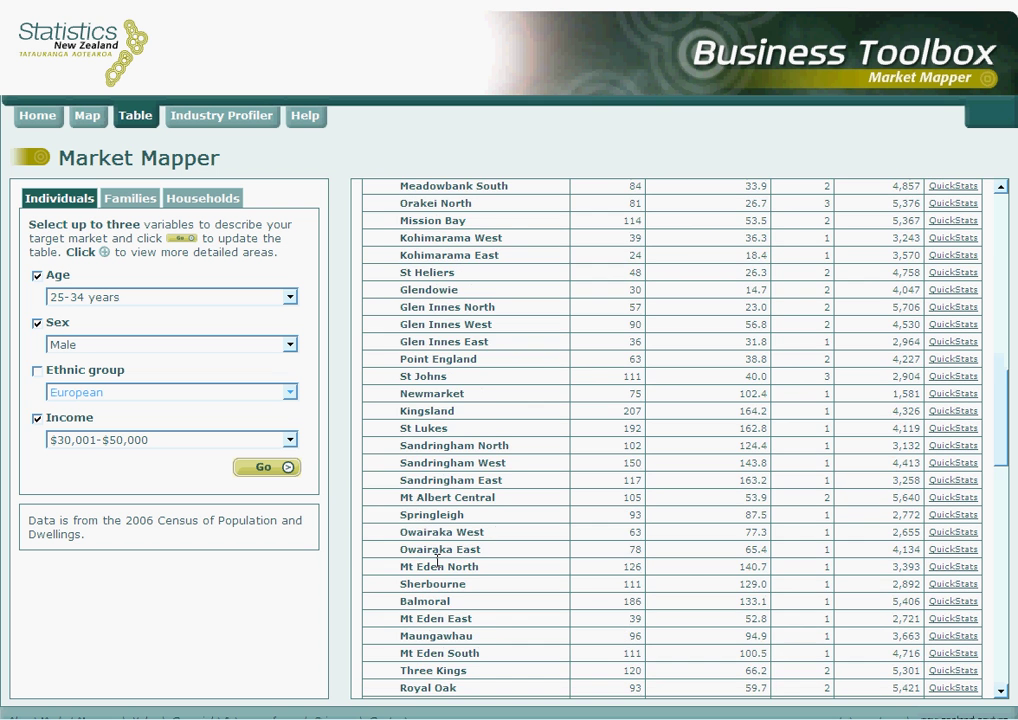
scroll(437, 563, down, 1)
scroll(437, 563, down, 2)
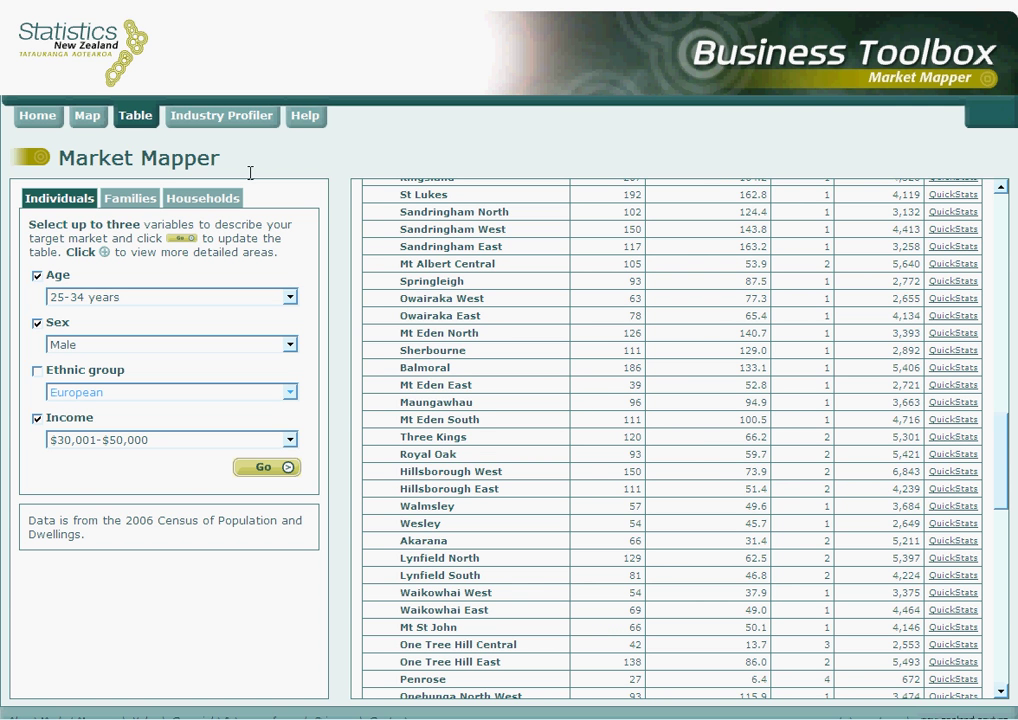
click(222, 116)
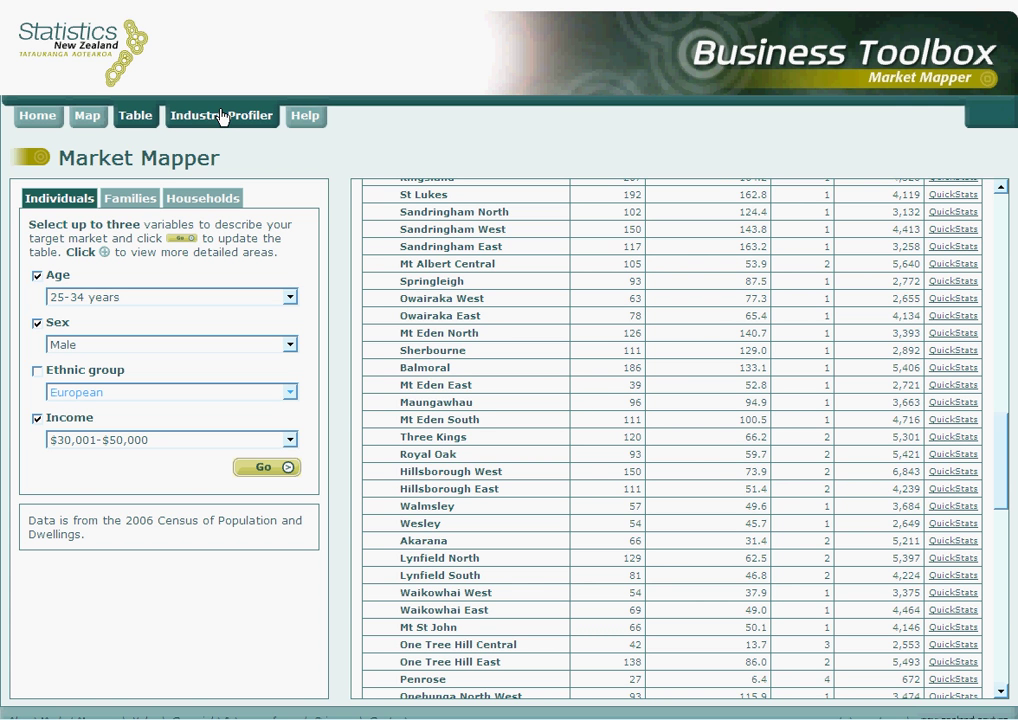